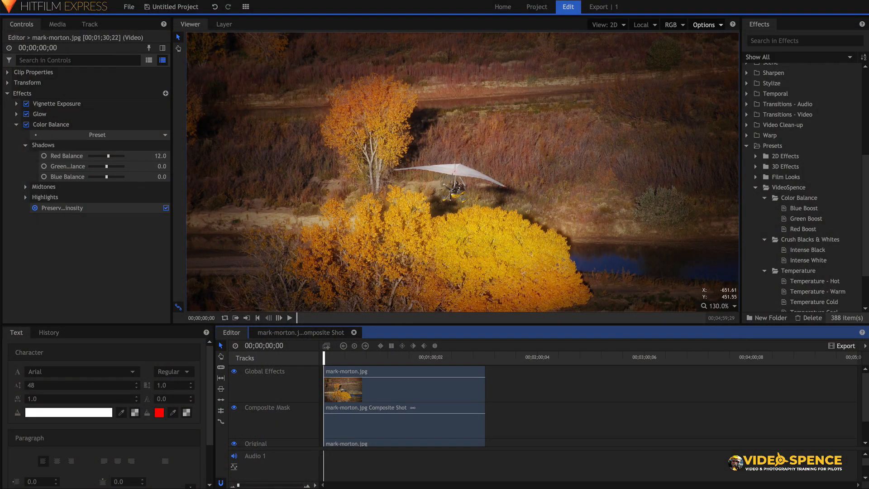
Select the clip on the Original track and hide the Global Effects and Composite Mask tracks to view the unedited photo.
scroll(378, 415, "down", 2)
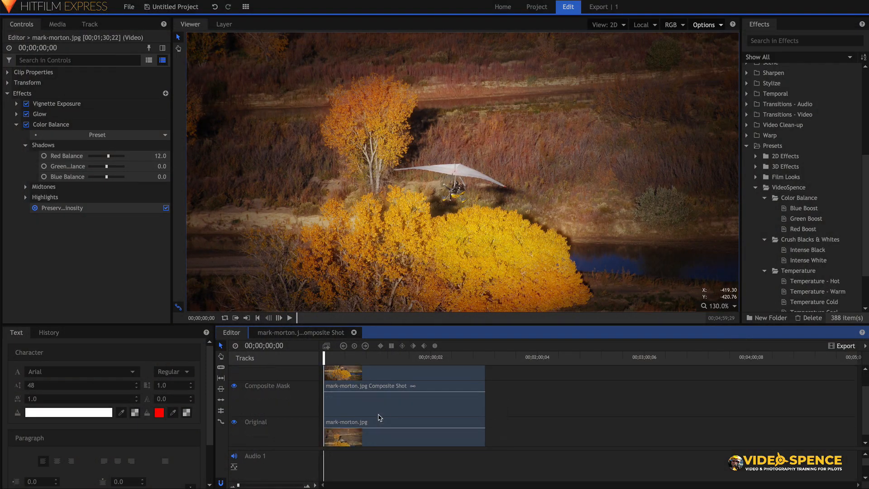
left_click(379, 430)
scroll(242, 393, "up", 2)
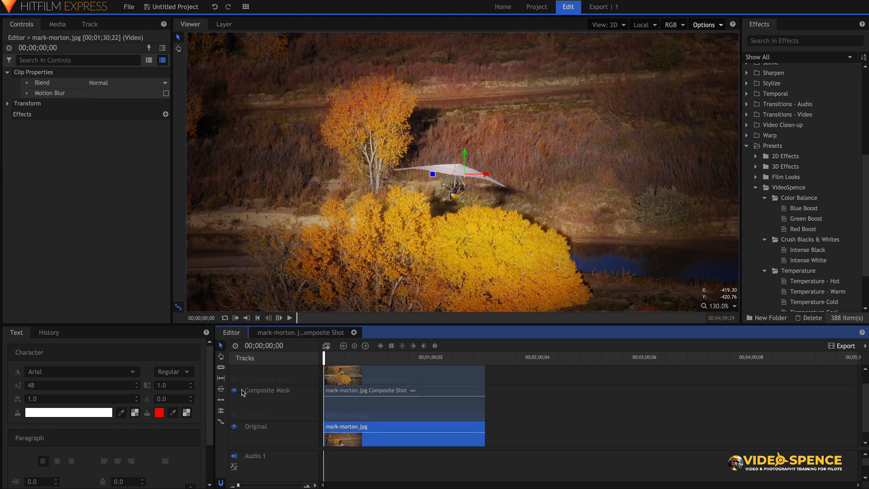
left_click(234, 372)
left_click(234, 407)
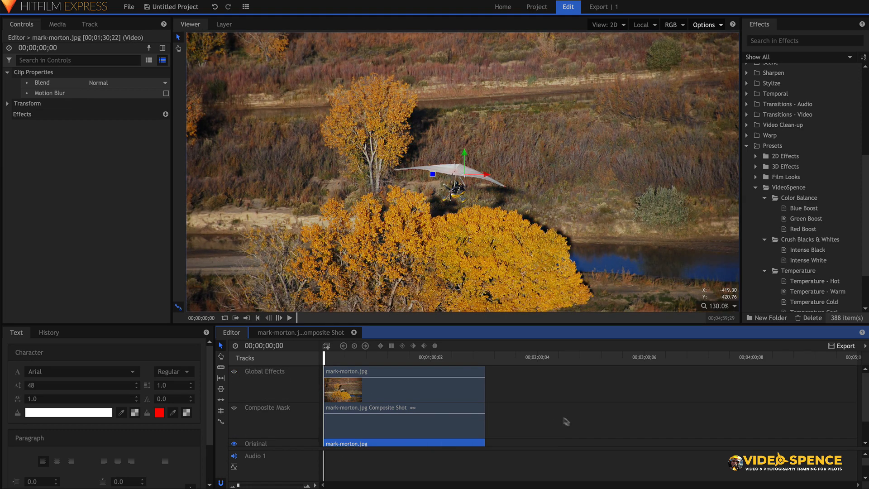
scroll(569, 422, "down", 2)
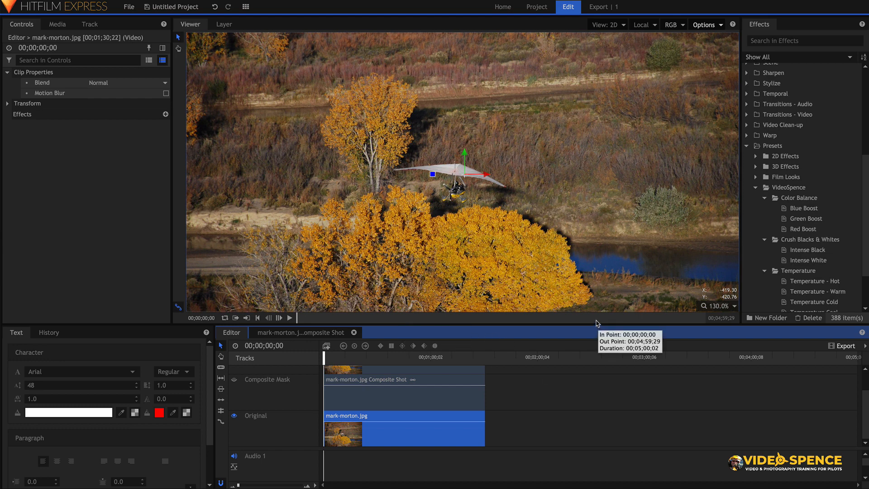
scroll(559, 415, "up", 2)
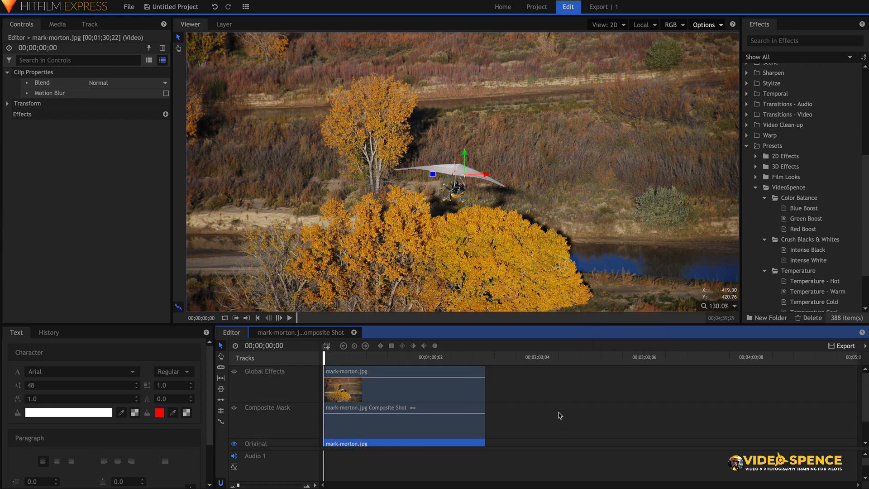
Inspect the Global Effects and Composite Mask clips, then toggle the Composite Mask track's visibility to compare the image, leaving it shown.
left_click(433, 390)
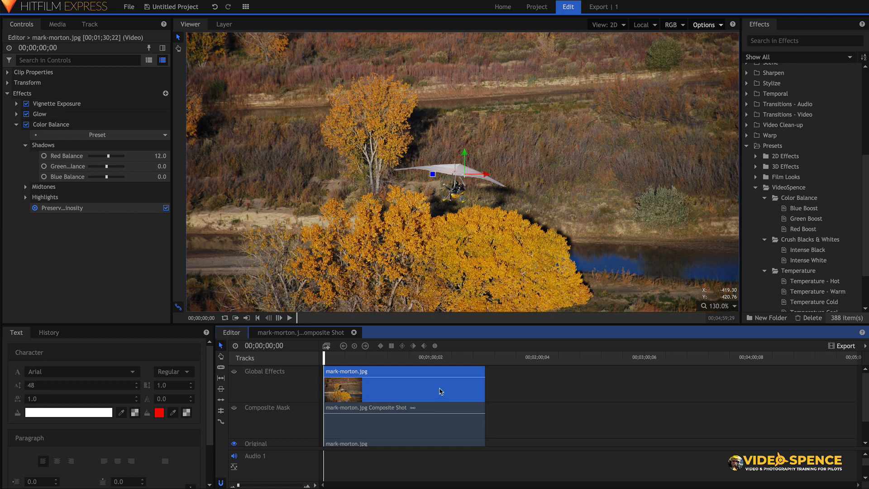
left_click(447, 412)
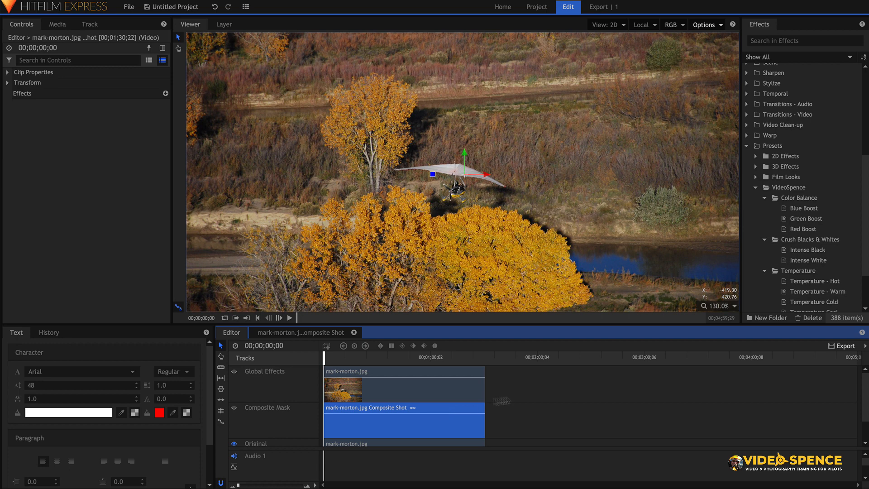
left_click(234, 409)
left_click(234, 408)
left_click(234, 408)
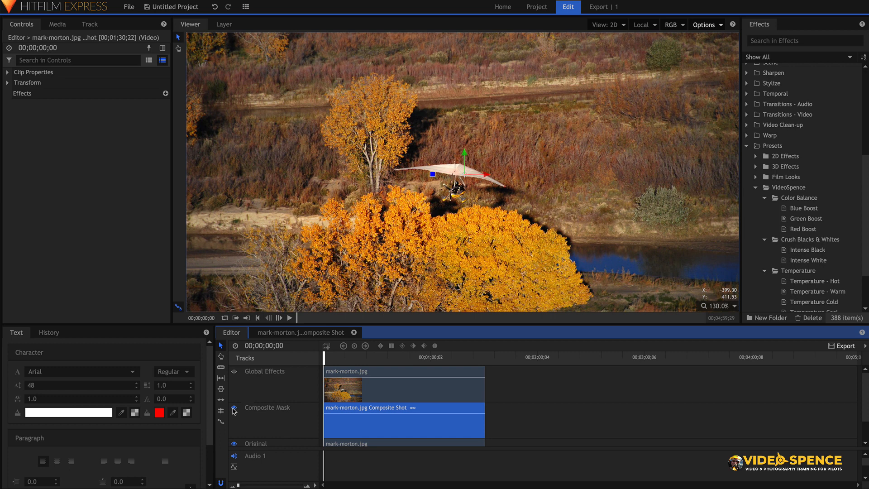
left_click(234, 408)
left_click(234, 408)
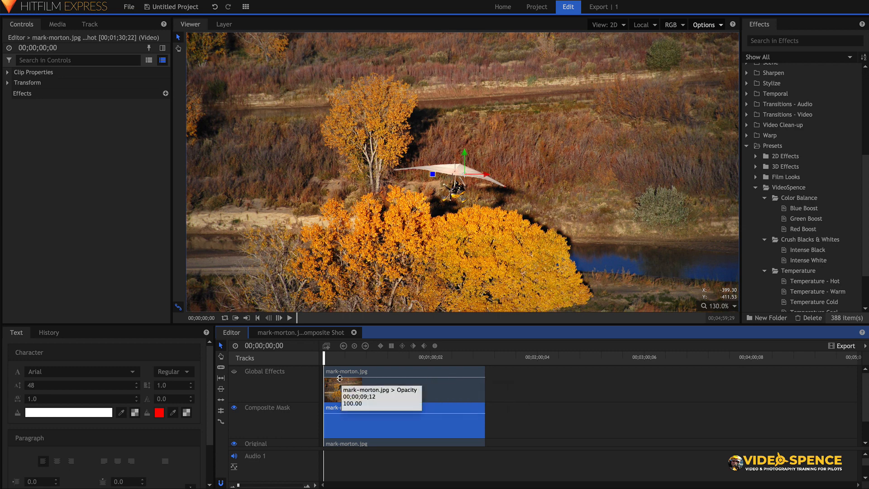
Show the Global Effects track and toggle its visibility to compare the image with and without it, leaving it shown.
left_click(235, 372)
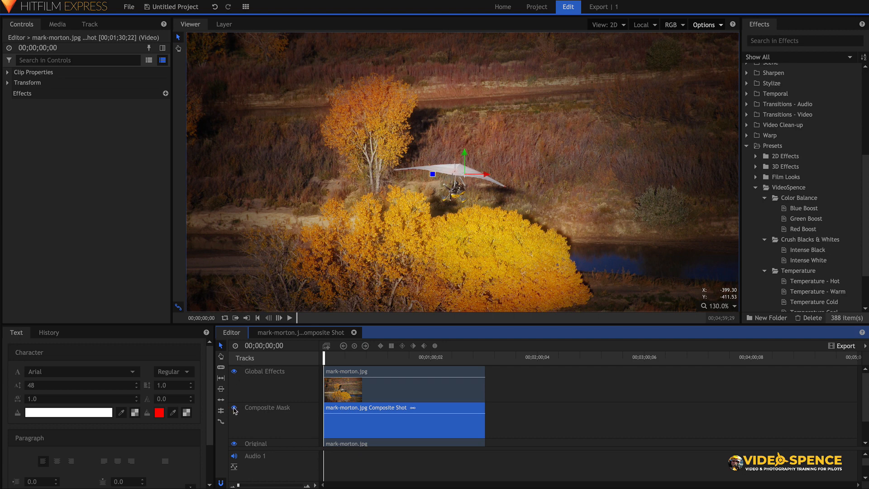
left_click(234, 373)
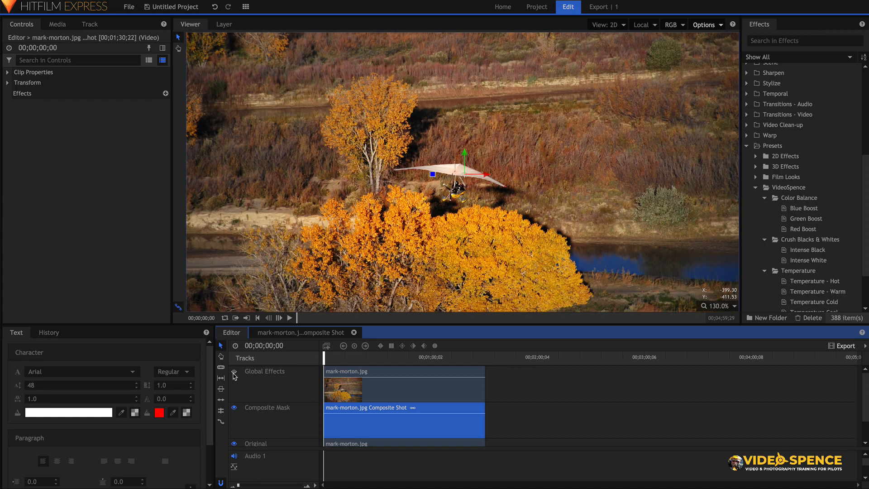
left_click(234, 373)
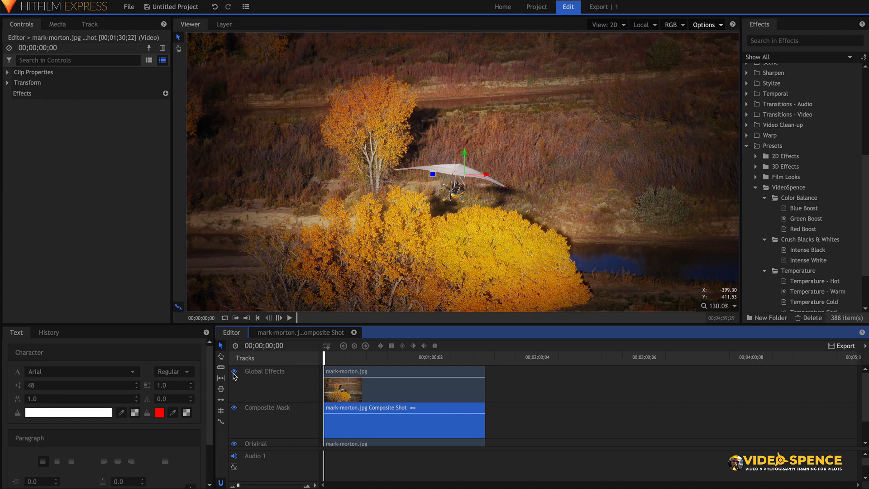
Select the clip on the Global Effects track and collapse its Color Balance settings to review the list of applied effects.
left_click(375, 373)
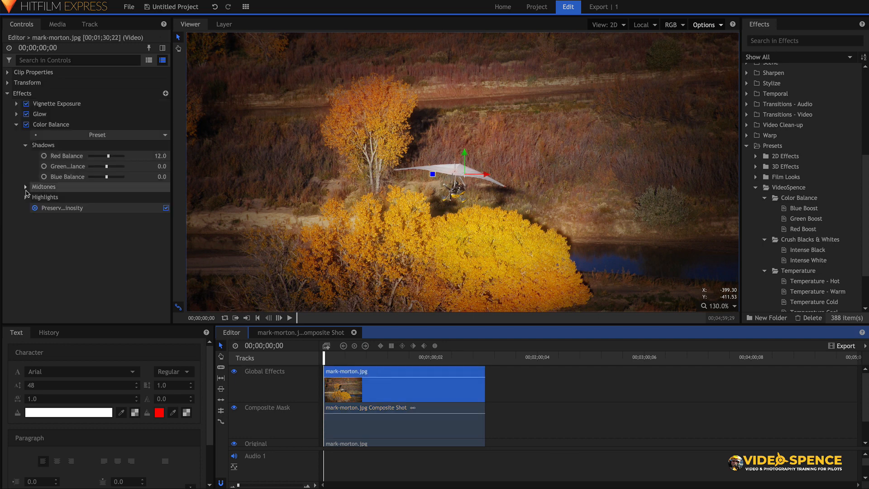
left_click(17, 125)
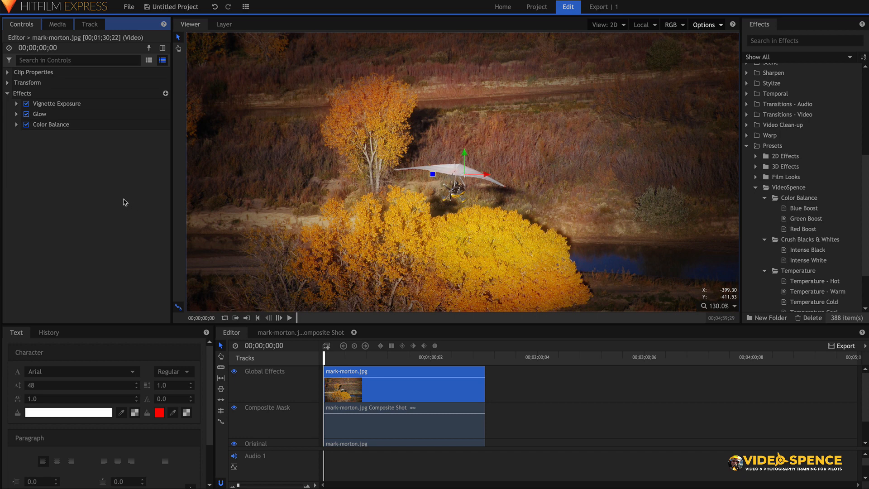
left_click(123, 200)
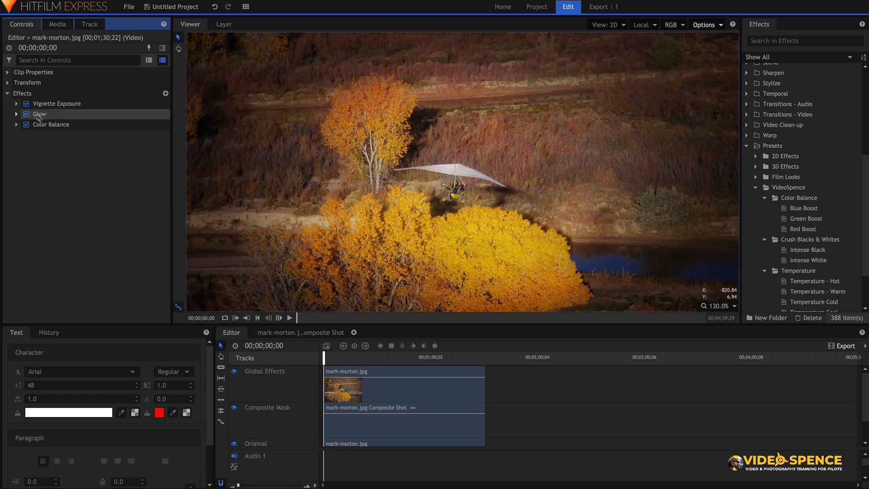
left_click(382, 371)
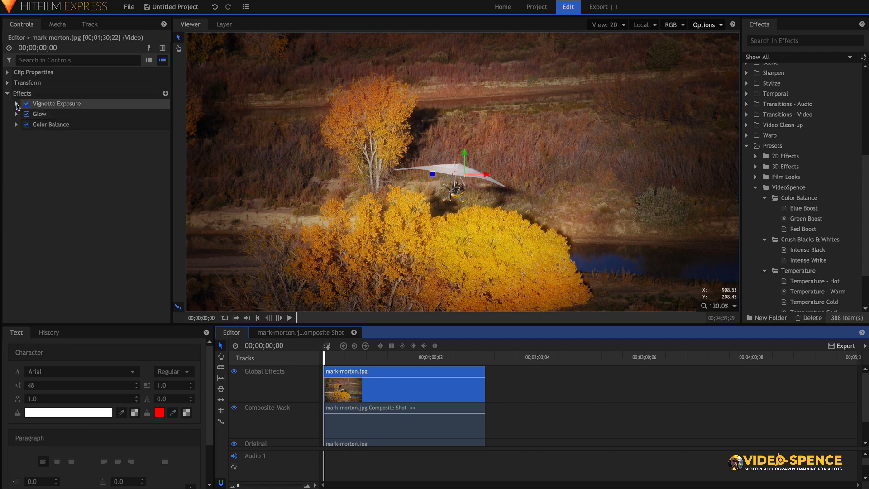
Switch Vignette Exposure, Glow and Color Balance off and back on to compare each effect's influence on the image.
left_click(27, 104)
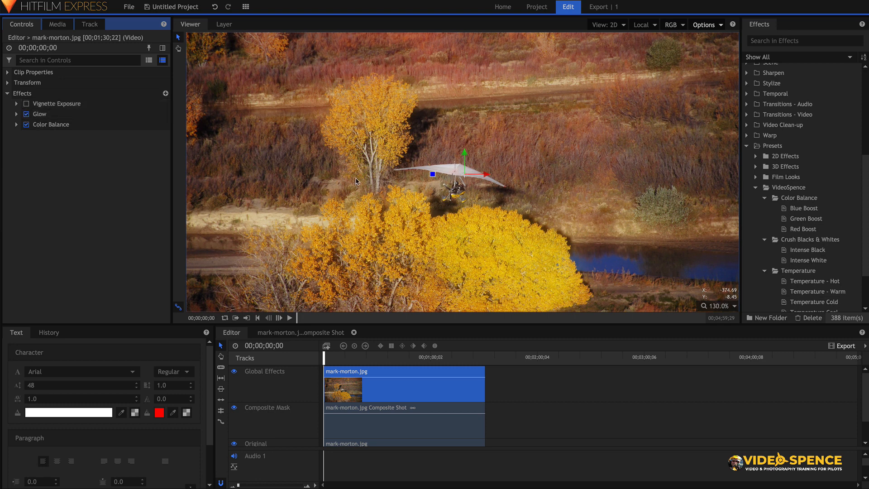
left_click(26, 114)
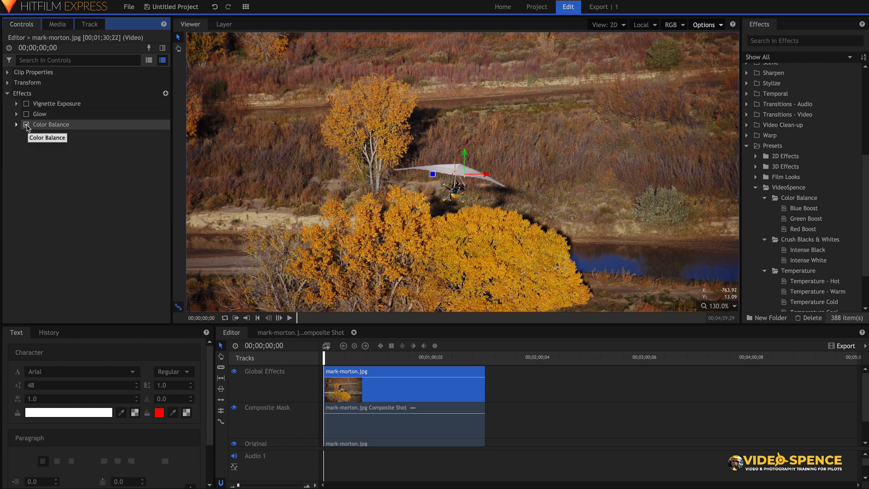
left_click(26, 124)
left_click(27, 125)
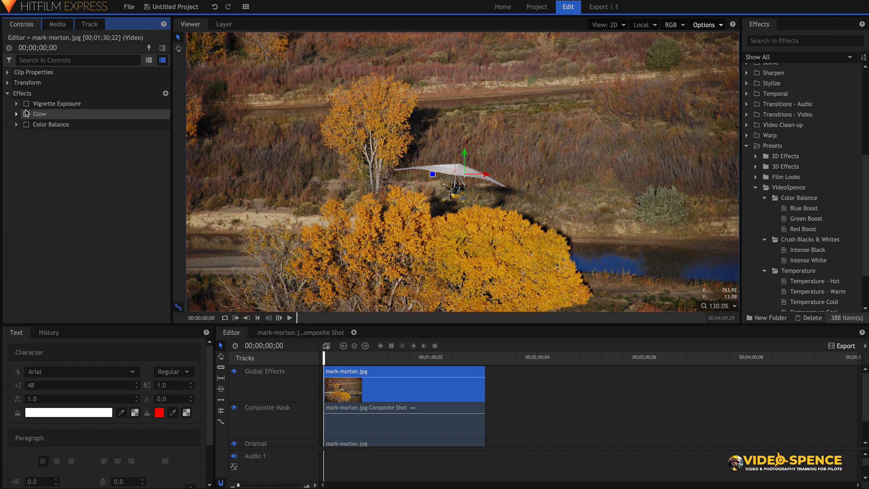
left_click(26, 103)
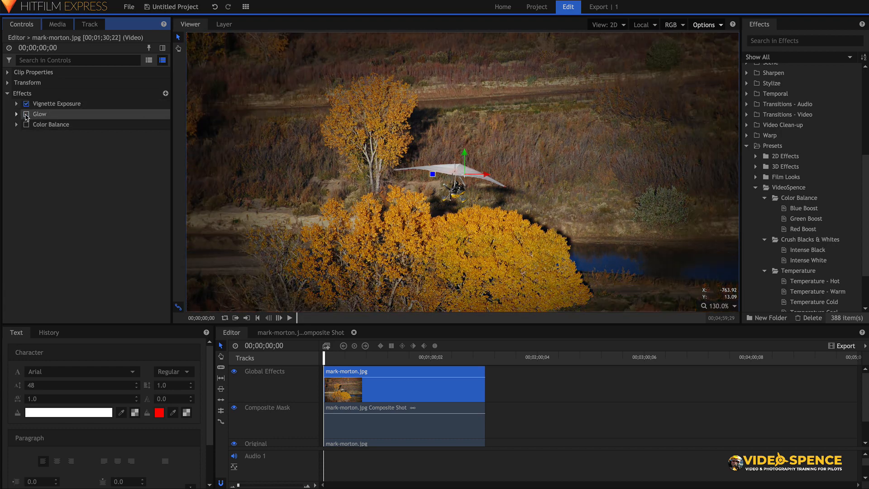
left_click(26, 115)
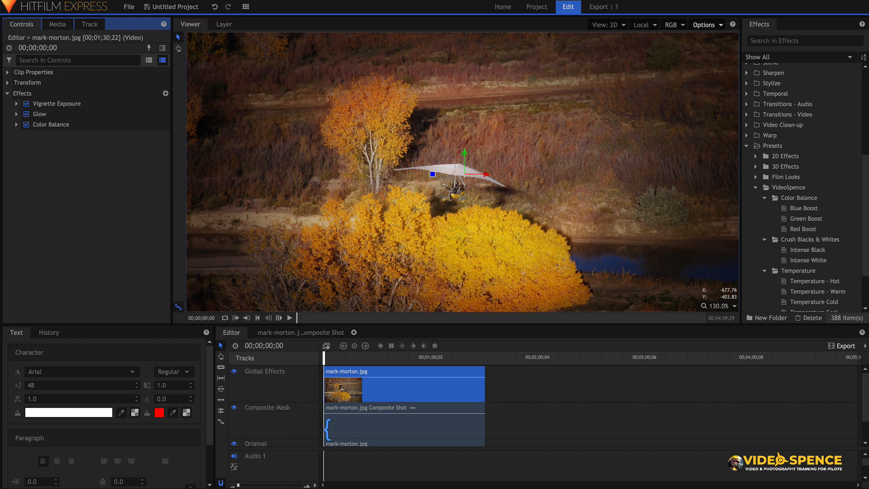
Open the photo's composite shot and examine the shape and transform settings of the Intensity On Trike mask.
left_click(354, 425)
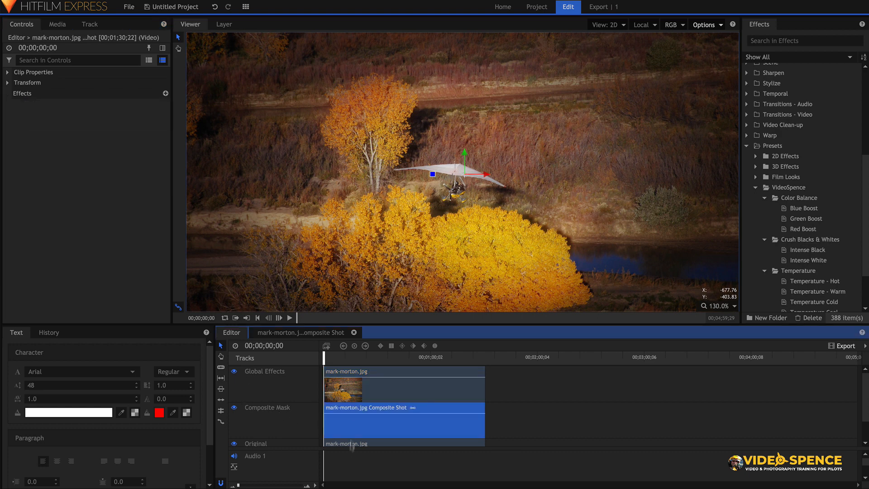
left_click(303, 334)
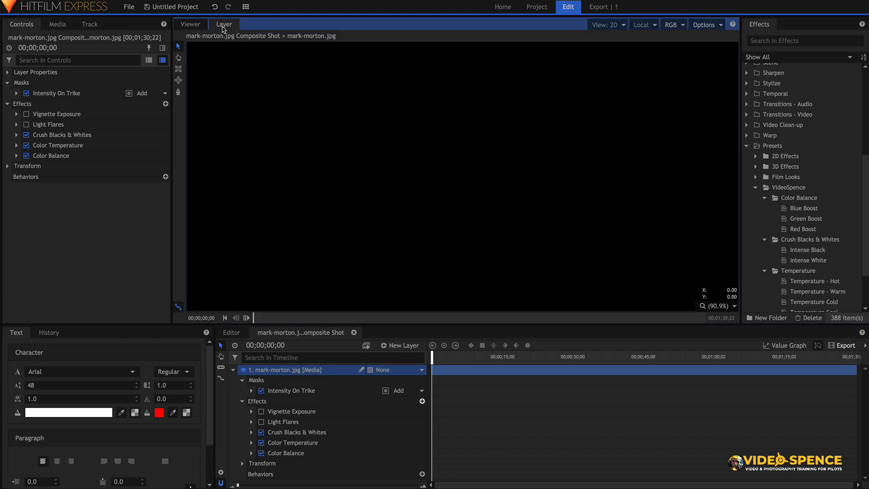
left_click(223, 25)
left_click(199, 26)
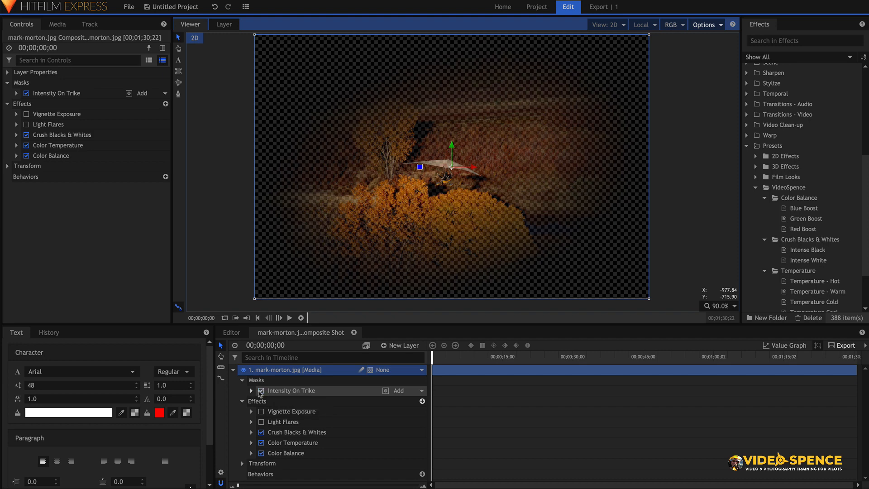
left_click(251, 391)
scroll(322, 396, "down", 3)
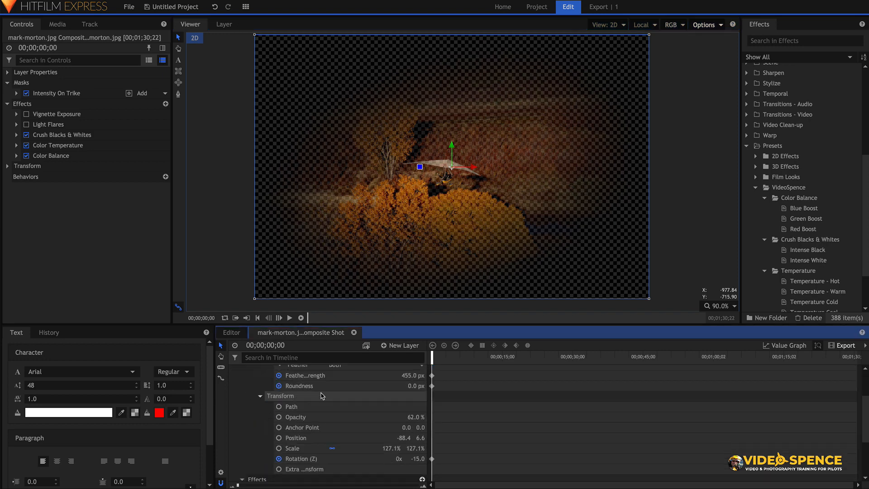
scroll(321, 396, "up", 3)
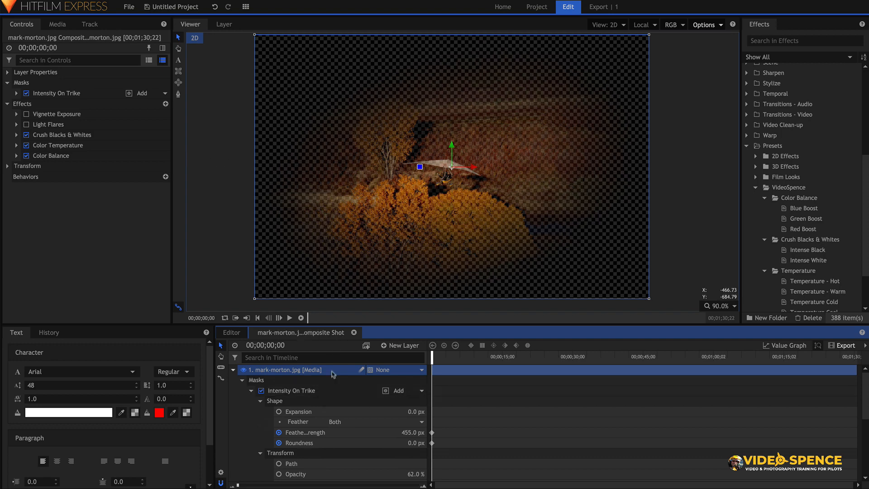
scroll(288, 419, "down", 3)
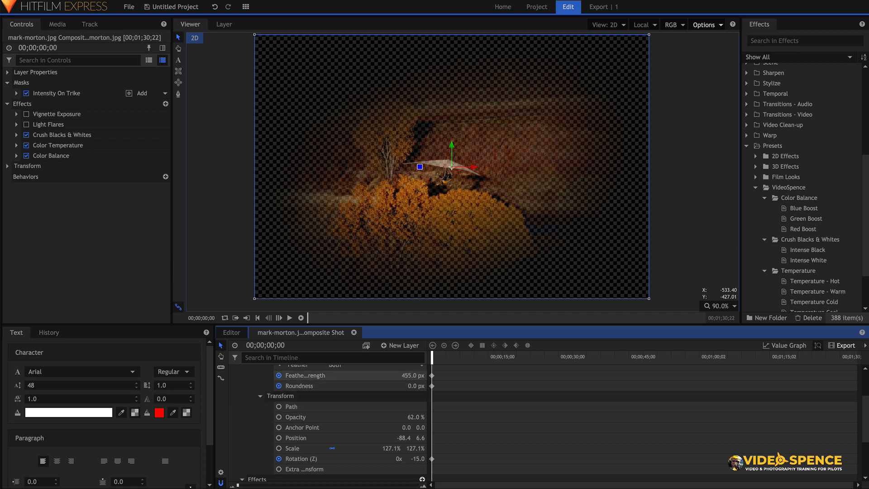
Adjust the Intensity On Trike mask to a 394 px feather strength, about 151.9% scale and a position of about -32.7, -19.7.
left_click_drag(412, 375, 415, 375)
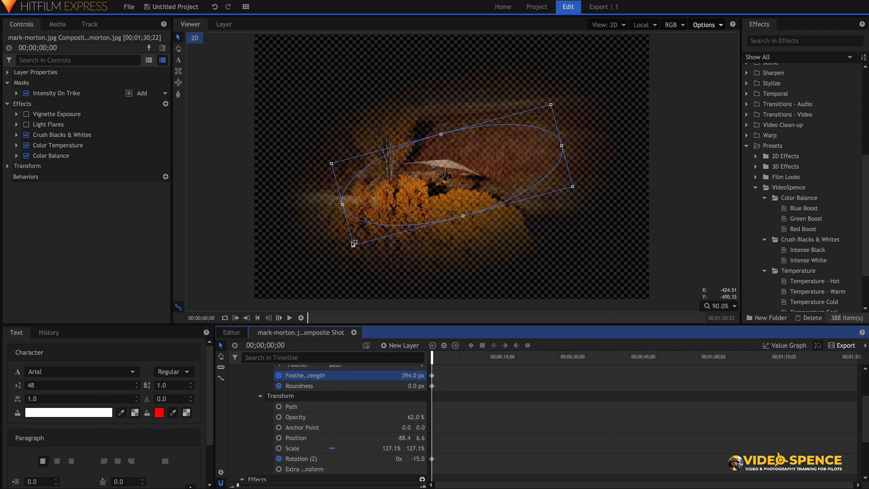
left_click_drag(353, 244, 333, 259)
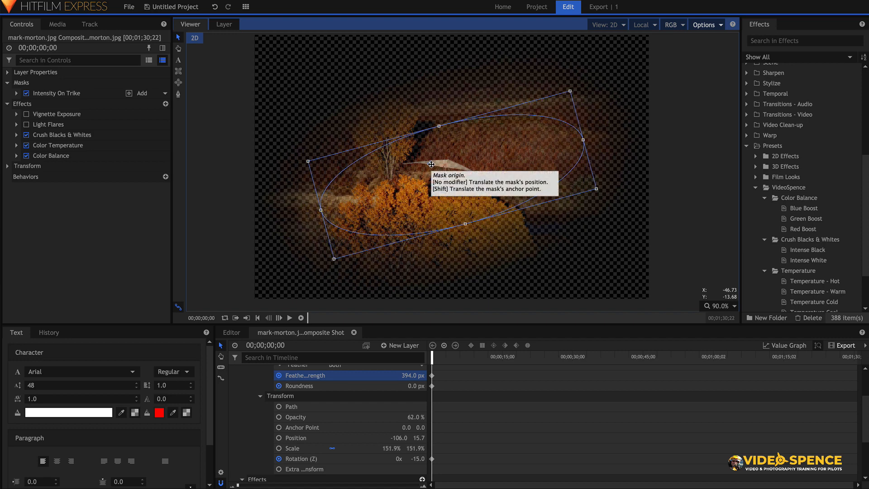
mouse_move(435, 171)
left_mouse_down()
mouse_move(460, 106)
mouse_move(356, 120)
mouse_move(352, 191)
mouse_move(444, 170)
left_mouse_up()
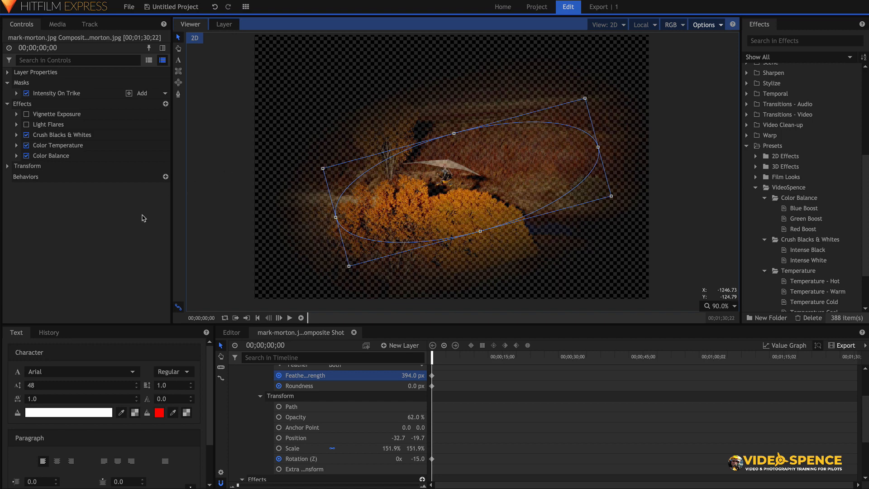
Return to the main editor timeline and export the current frame of the edited photo.
left_click(233, 333)
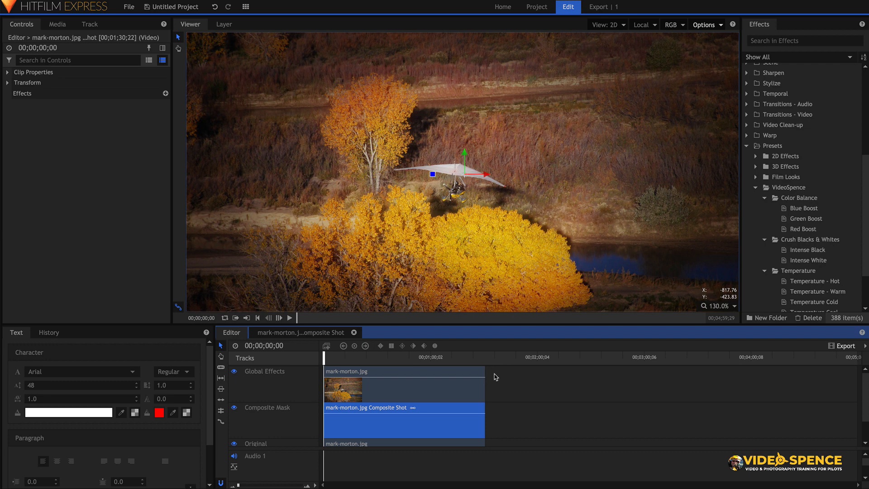
left_click(720, 26)
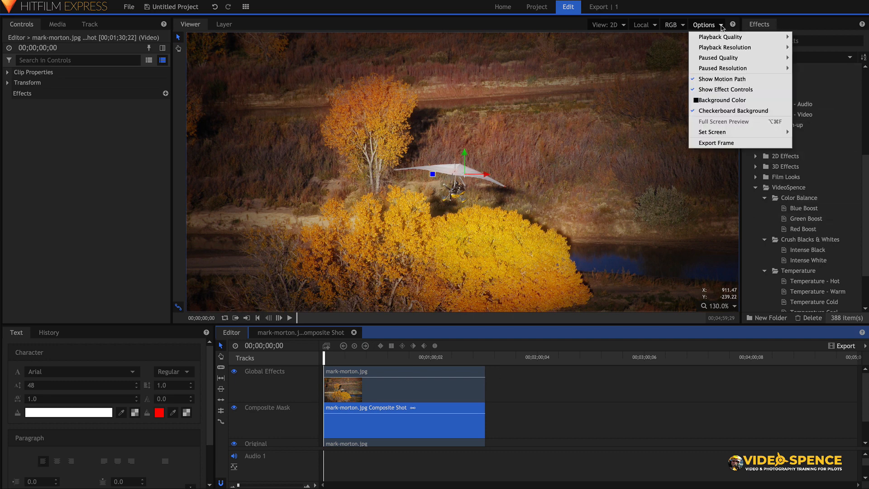
left_click(714, 143)
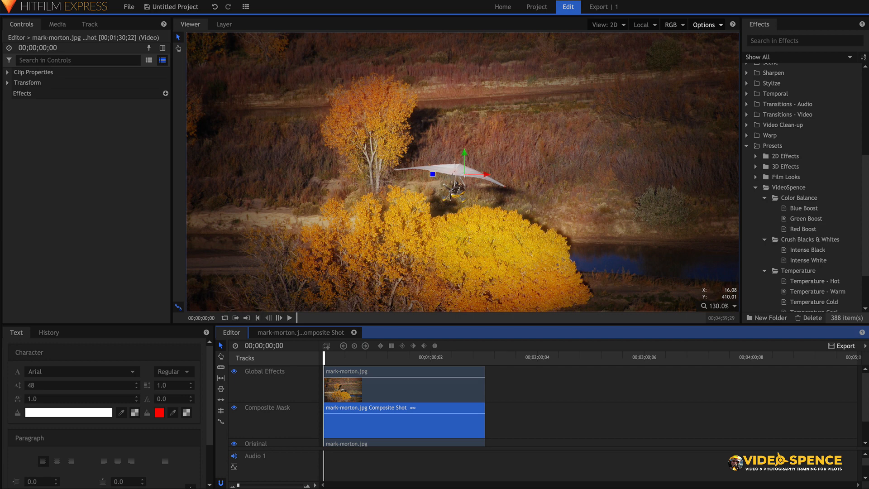
Select the VideoSpence presets folder and the clip on the Global Effects track.
left_click(786, 187)
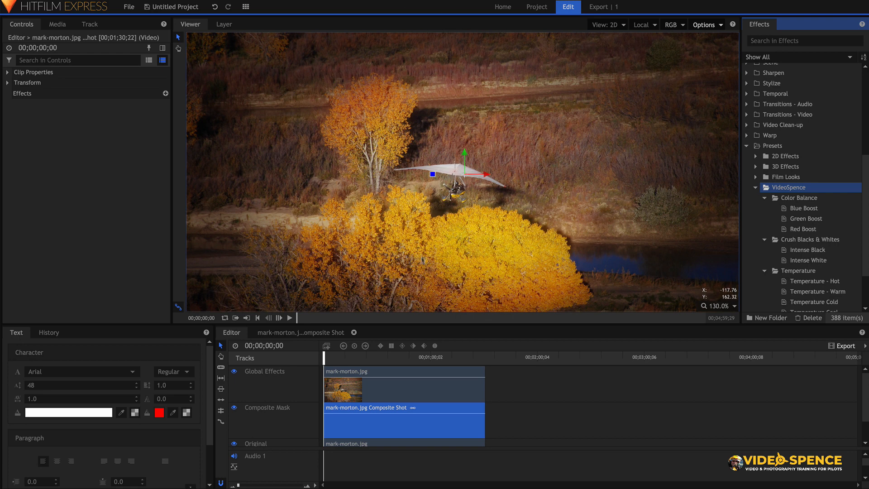
left_click(395, 386)
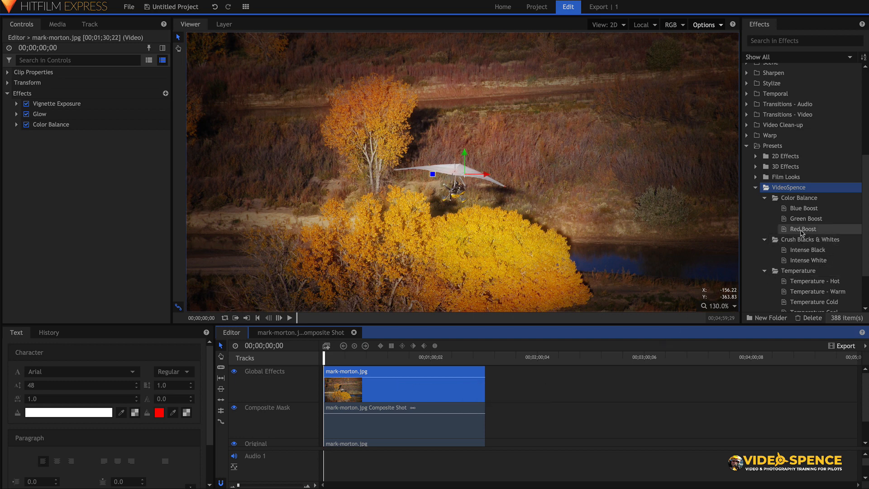
Apply the Red Boost preset to the Global Effects clip and set its shadows Red Balance to 20.0.
left_click_drag(801, 232, 419, 385)
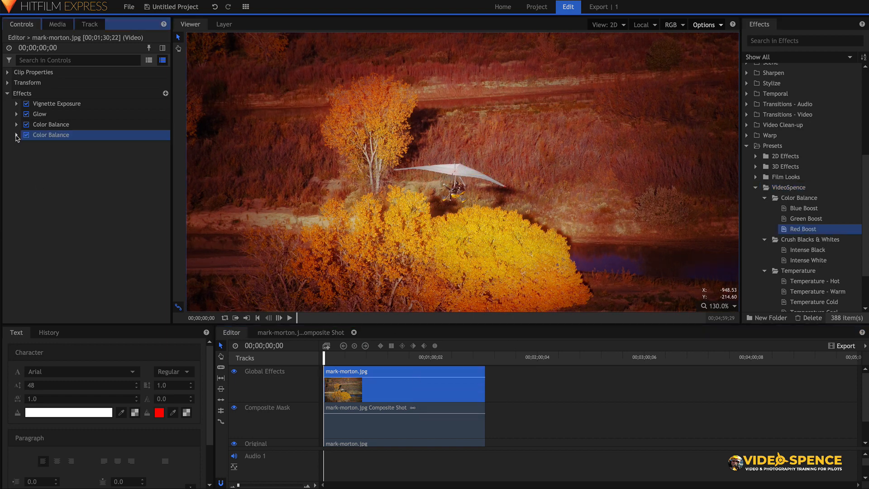
left_click(15, 135)
left_click(25, 156)
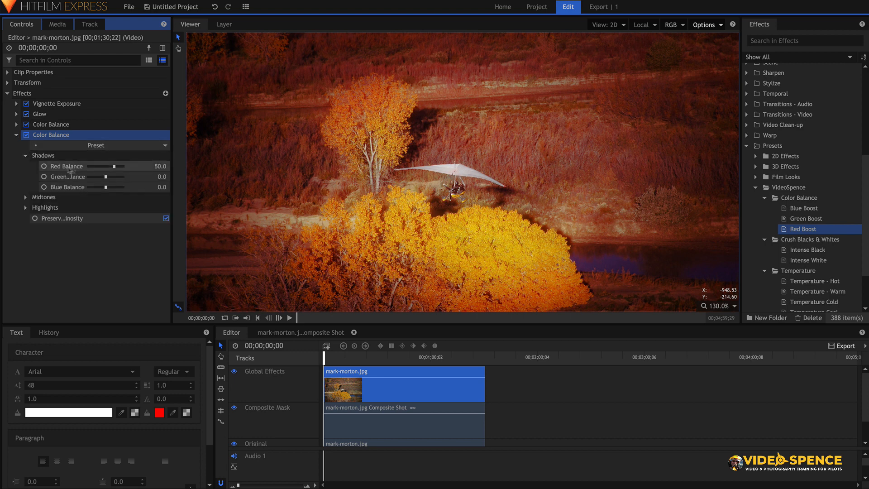
left_click_drag(116, 168, 110, 166)
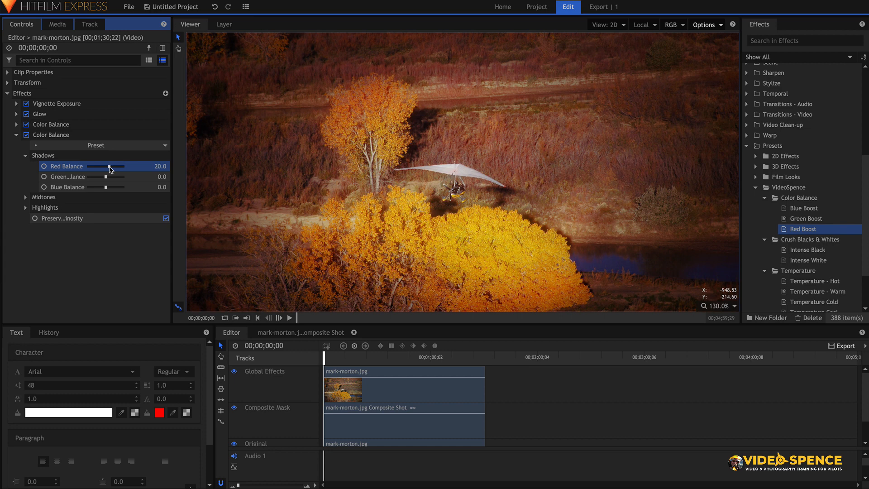
Apply the Intense Black preset to the Global Effects clip and set its Black level to 0.04.
scroll(805, 199, "down", 3)
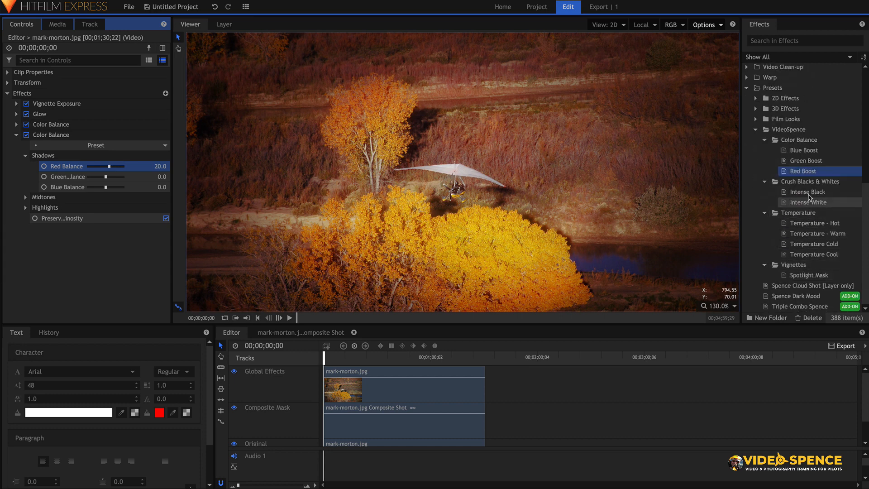
left_click_drag(803, 195, 441, 374)
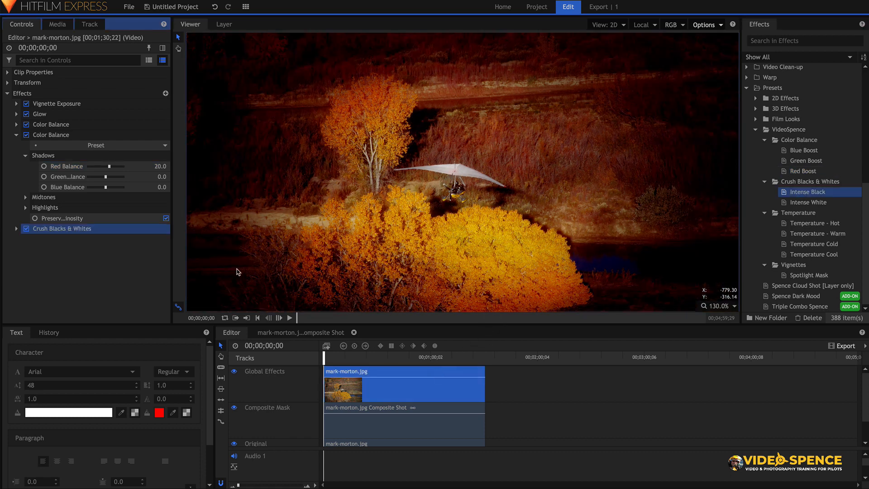
left_click(16, 228)
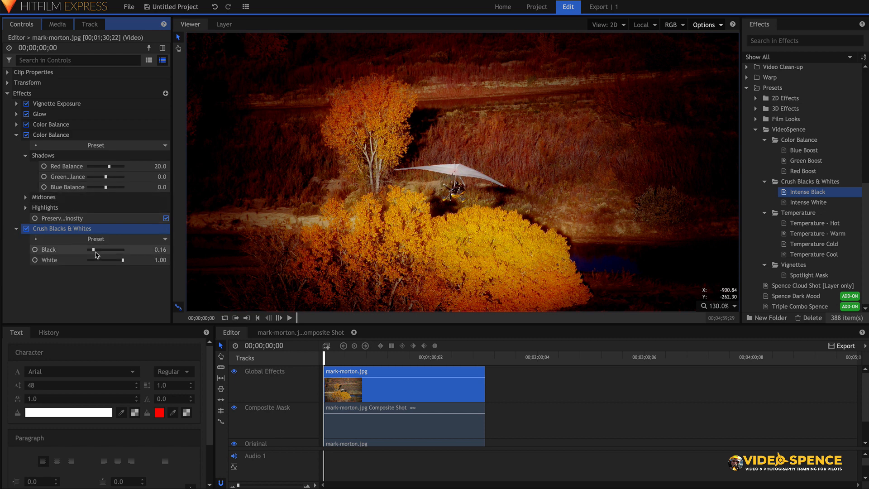
left_click_drag(93, 250, 89, 252)
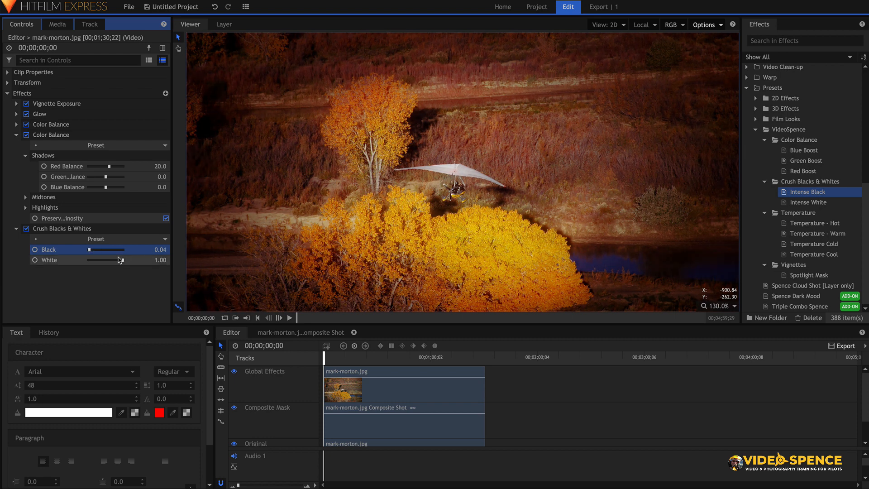